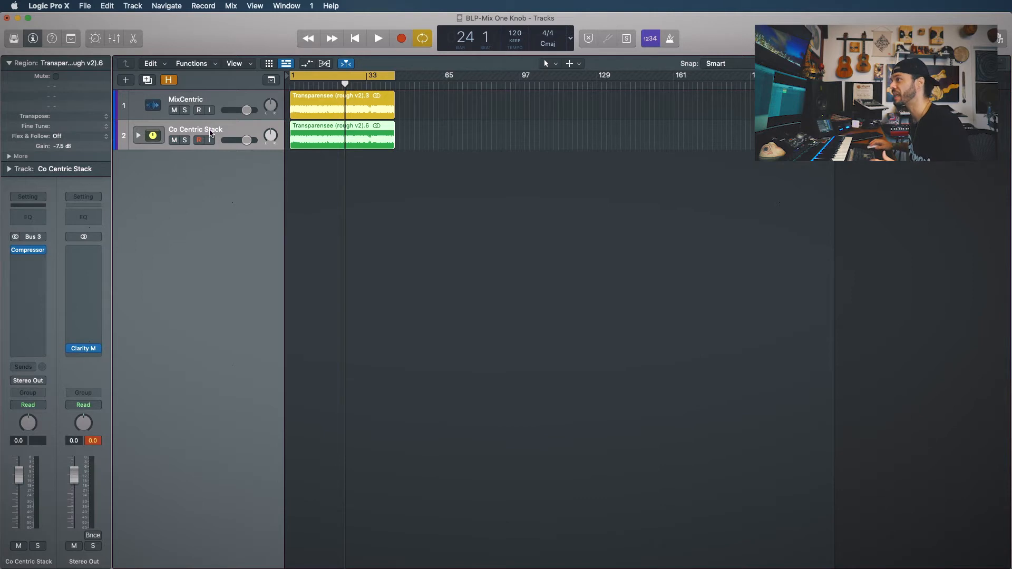
Show the Co Centric Stack's Smart Controls and start playback with the MixCentric track muted
left_click(95, 38)
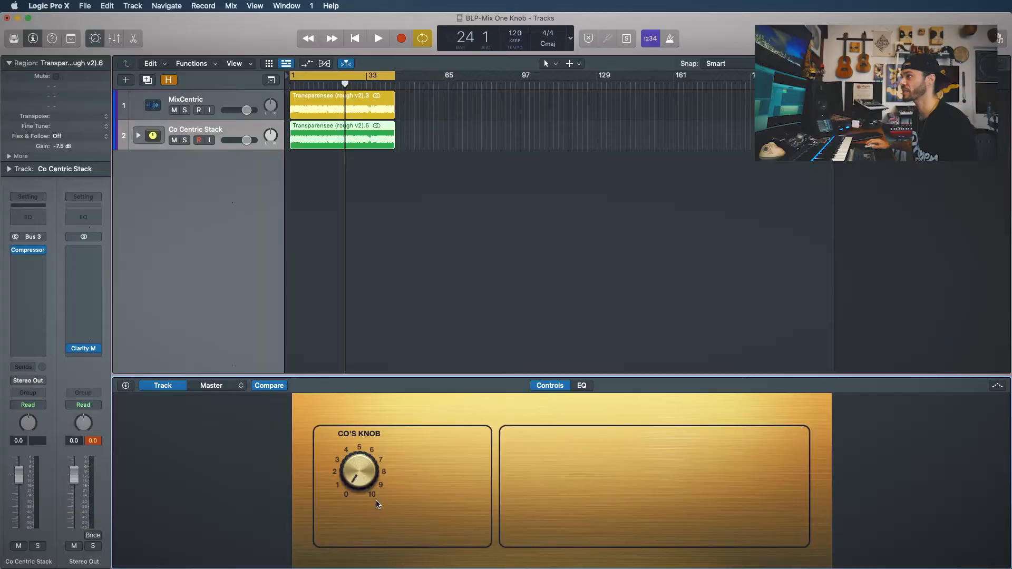
left_click(174, 110)
key("space")
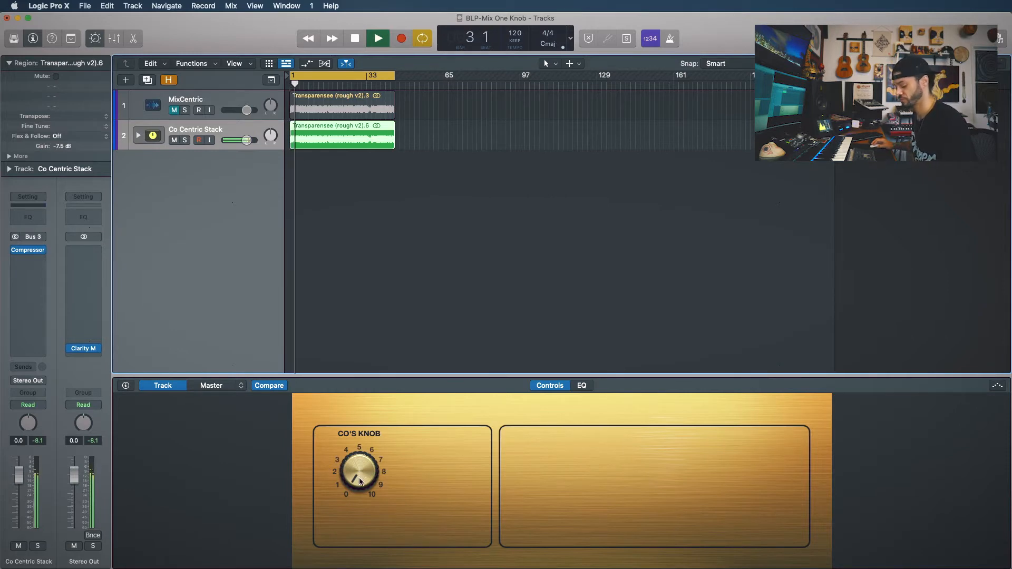
Audition Co's Knob during playback by raising it, returning it to minimum, raising it to -9.3 dB and lowering it fully again
mouse_move(360, 481)
left_click_drag(360, 481, 350, 387)
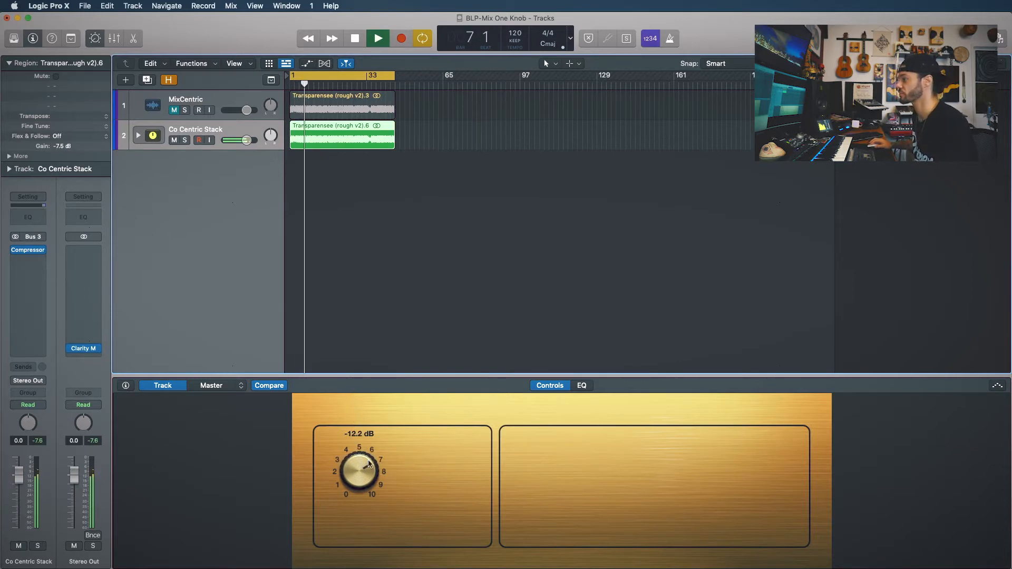
scroll(361, 467, "down", 5)
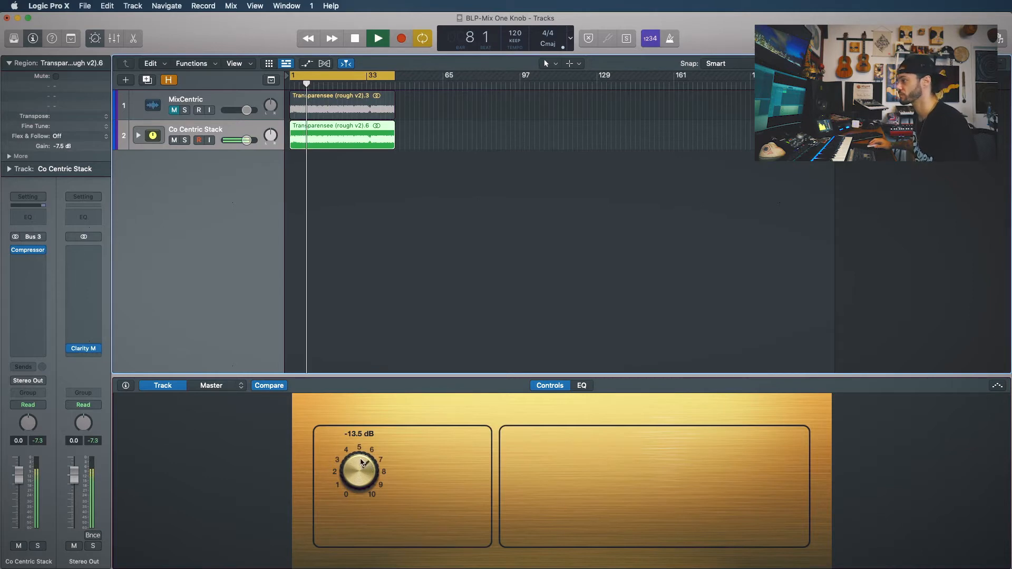
left_click_drag(362, 463, 357, 567)
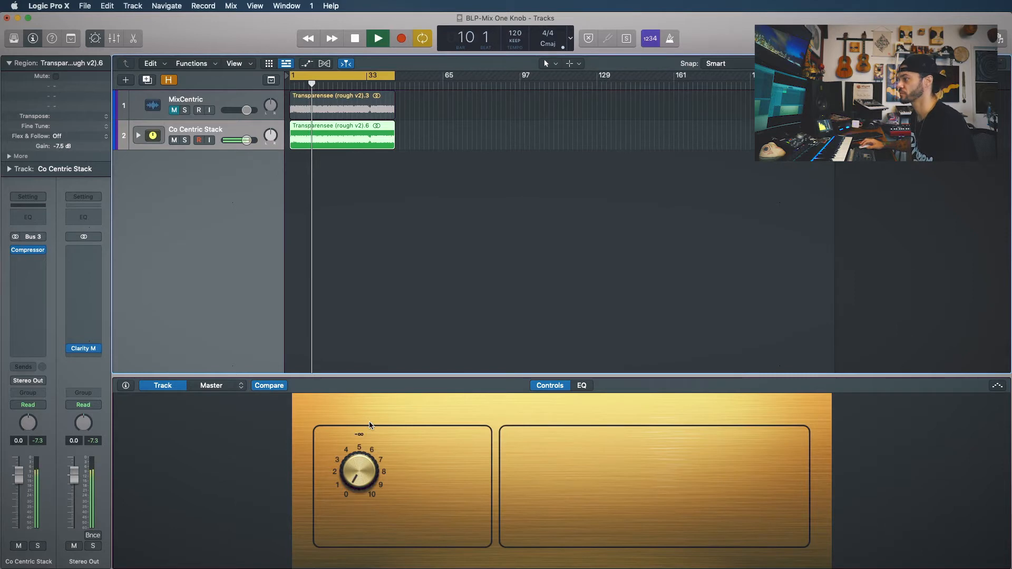
left_click_drag(362, 487, 353, 377)
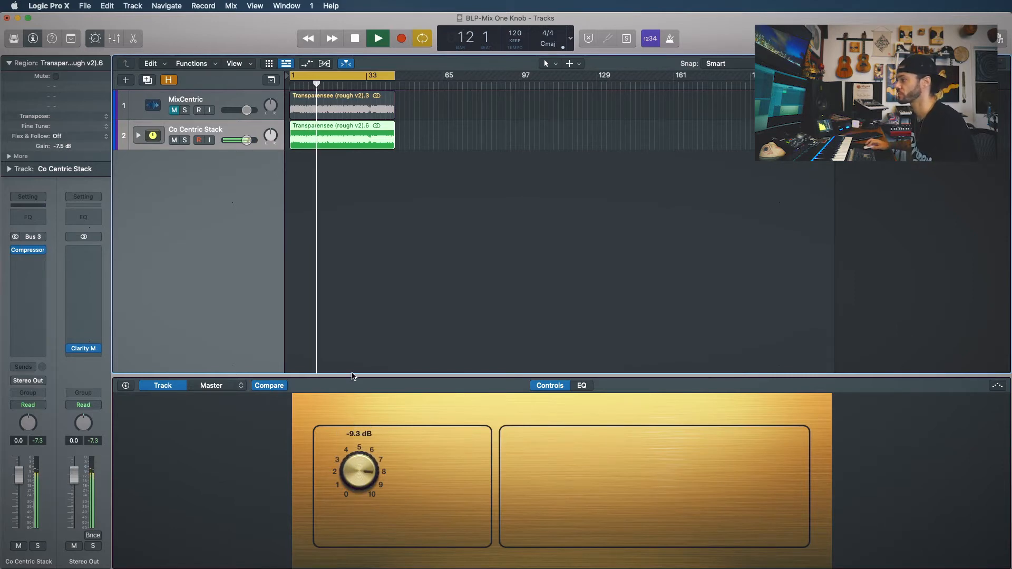
left_click(364, 465)
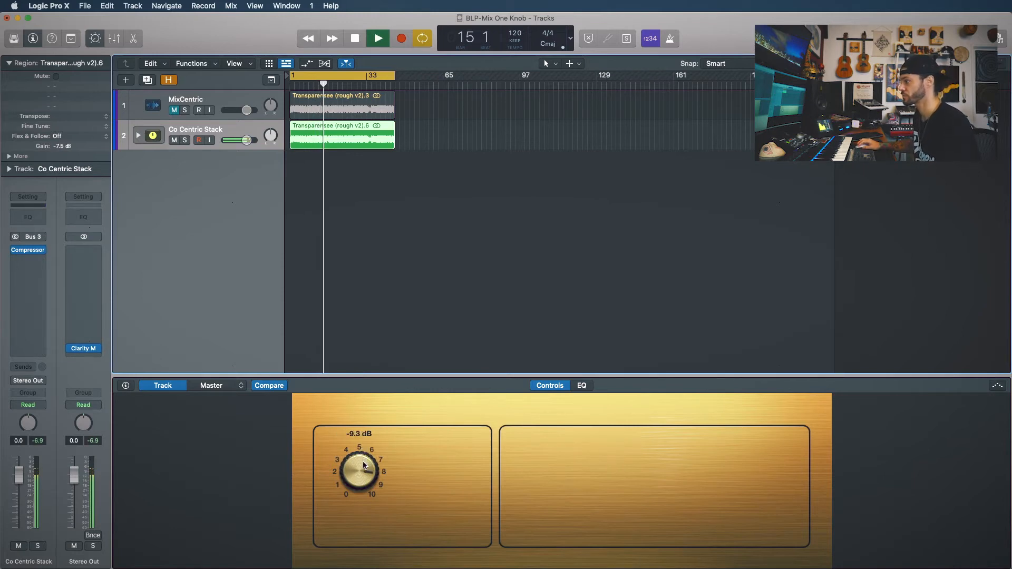
left_click_drag(363, 465, 363, 568)
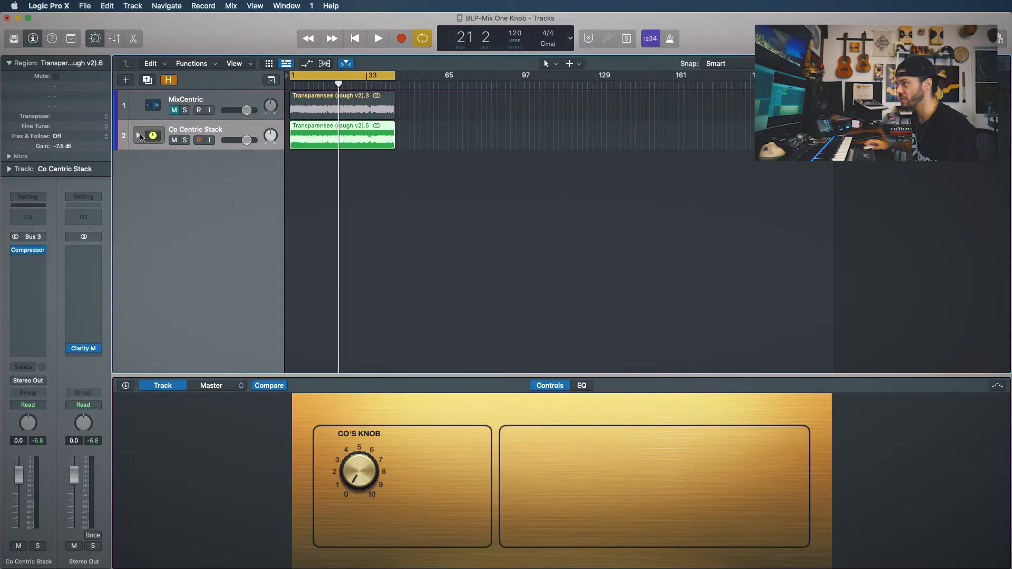
Expand the Co Centric Stack and inspect the Audio Goes Here track alongside the main stack track
left_click(139, 136)
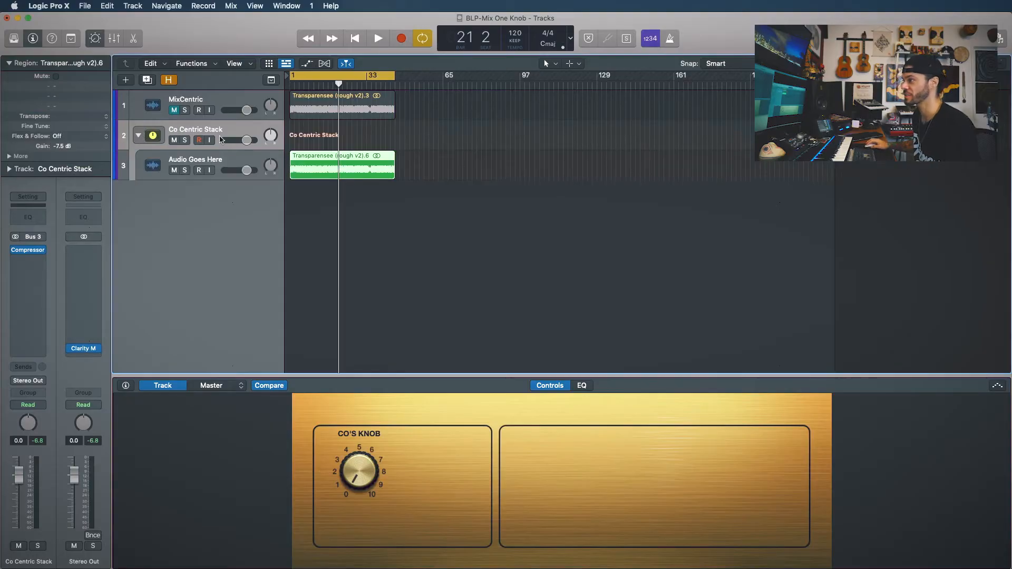
left_click_drag(391, 230, 288, 164)
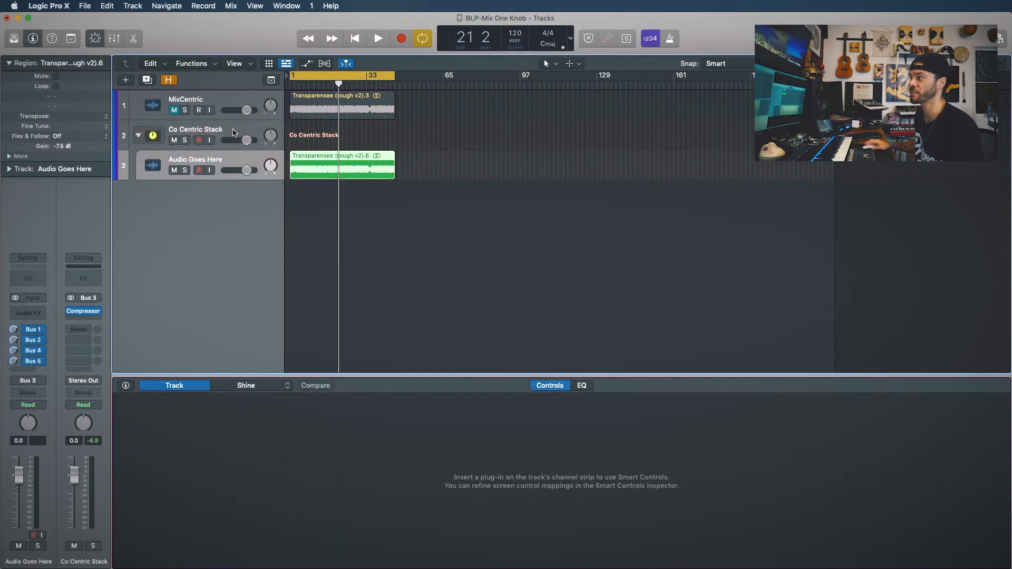
left_click(232, 133)
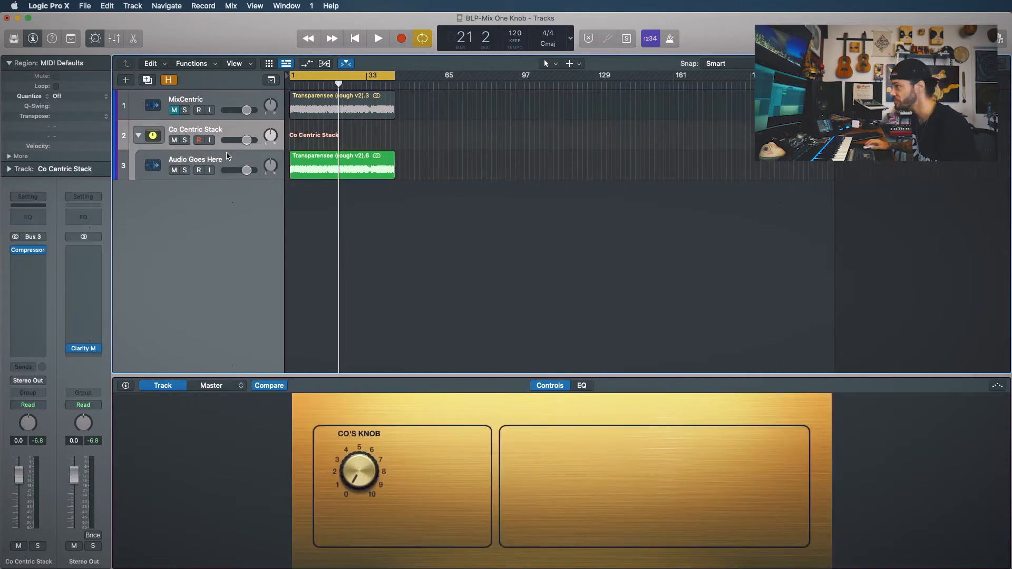
left_click(235, 155)
left_click(237, 130)
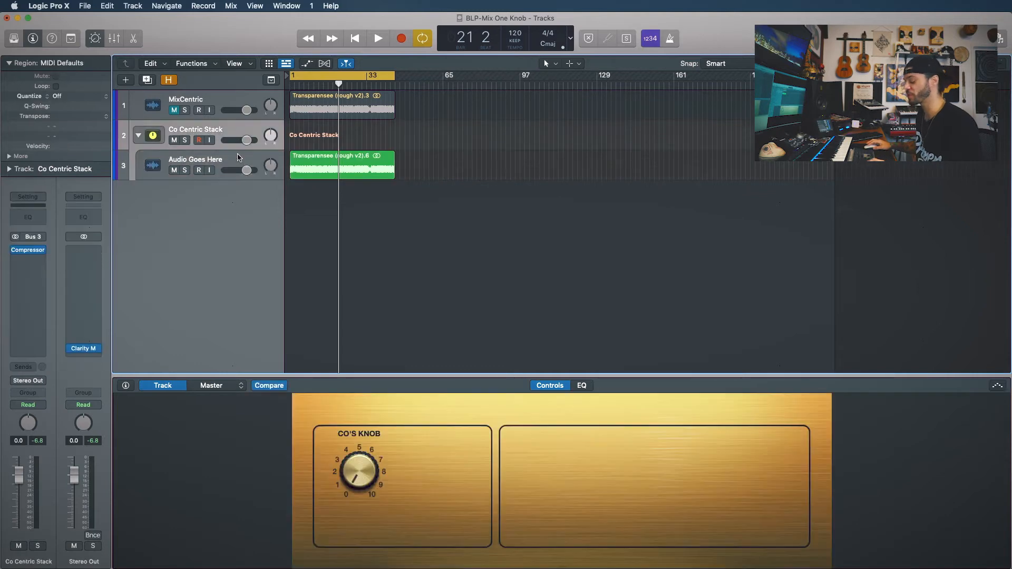
Reveal the hidden tracks and go through Shine, Thickness, Warmth, Bump and PAR in turn
key("h")
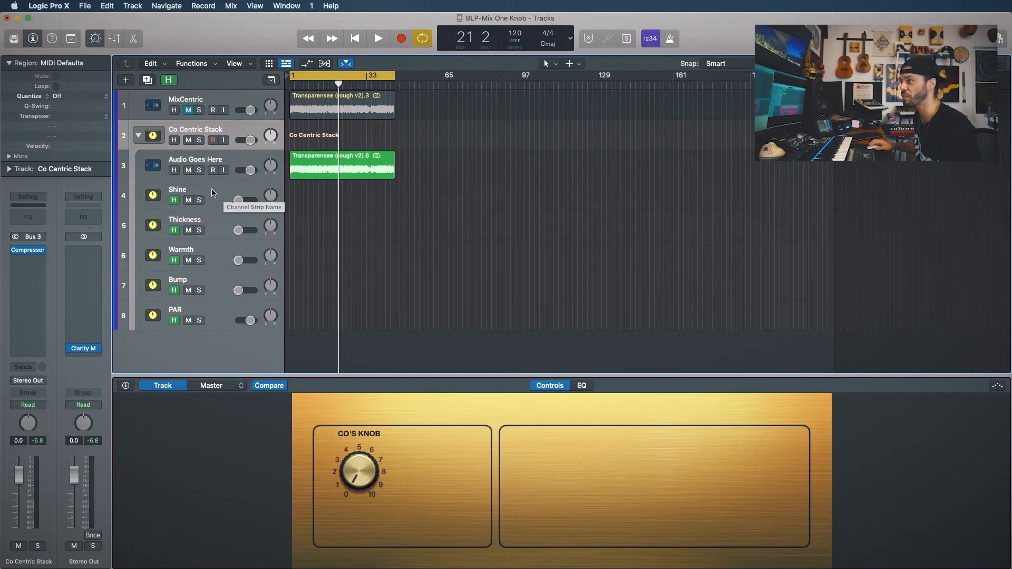
left_click(223, 196)
left_click(218, 234)
left_click(217, 253)
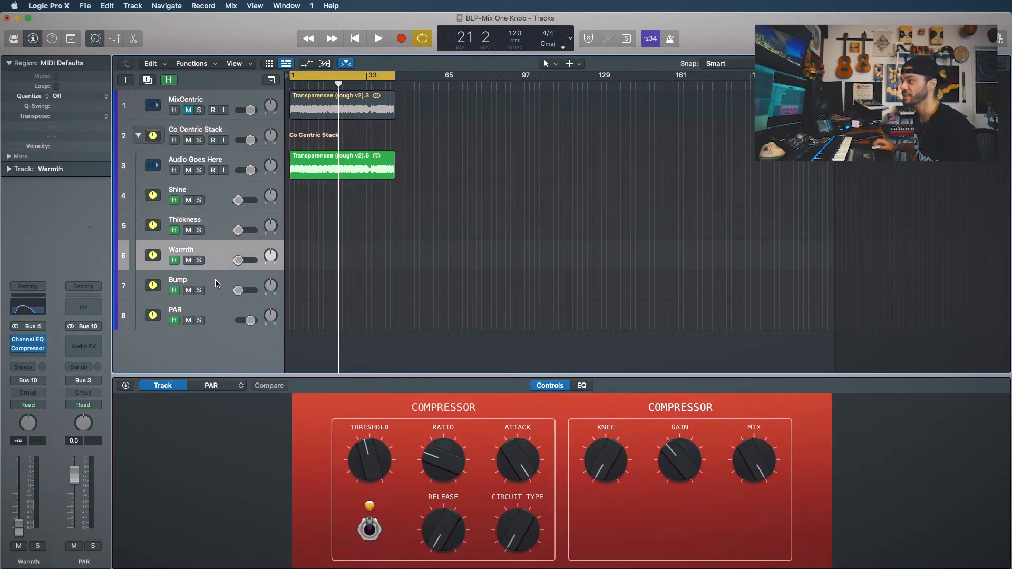
left_click(217, 290)
left_click(223, 315)
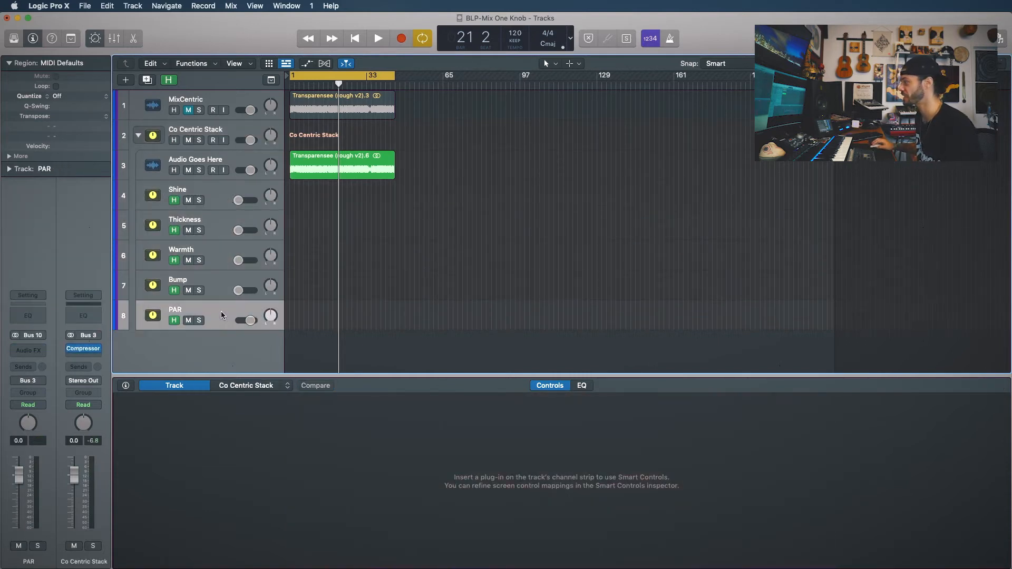
Narrow the Tracks window to expose the Mixer and review the Audio Goes Here, Shine, Thickness, Warmth and Bump channels
left_click_drag(1007, 564, 618, 565)
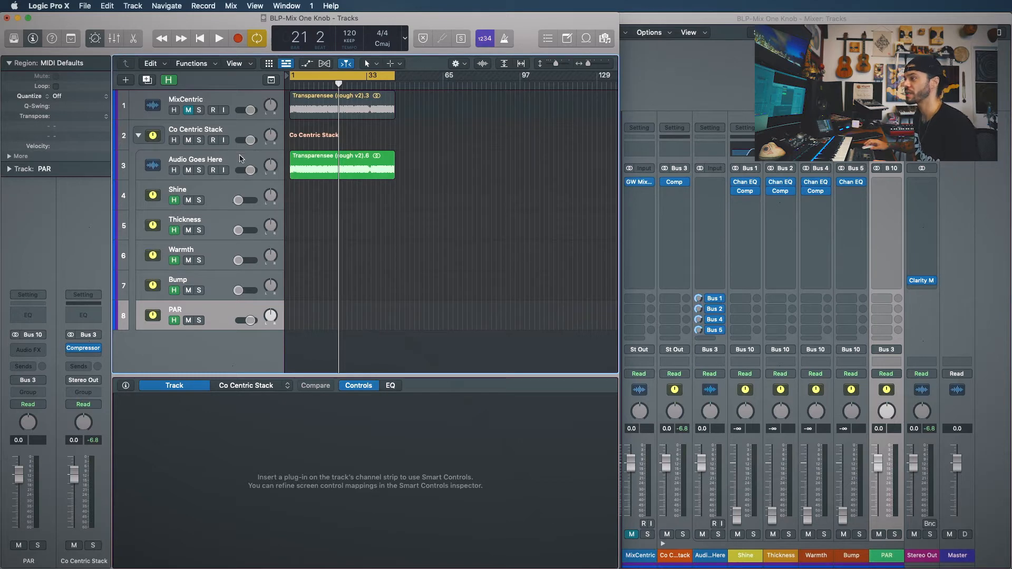
left_click(240, 158)
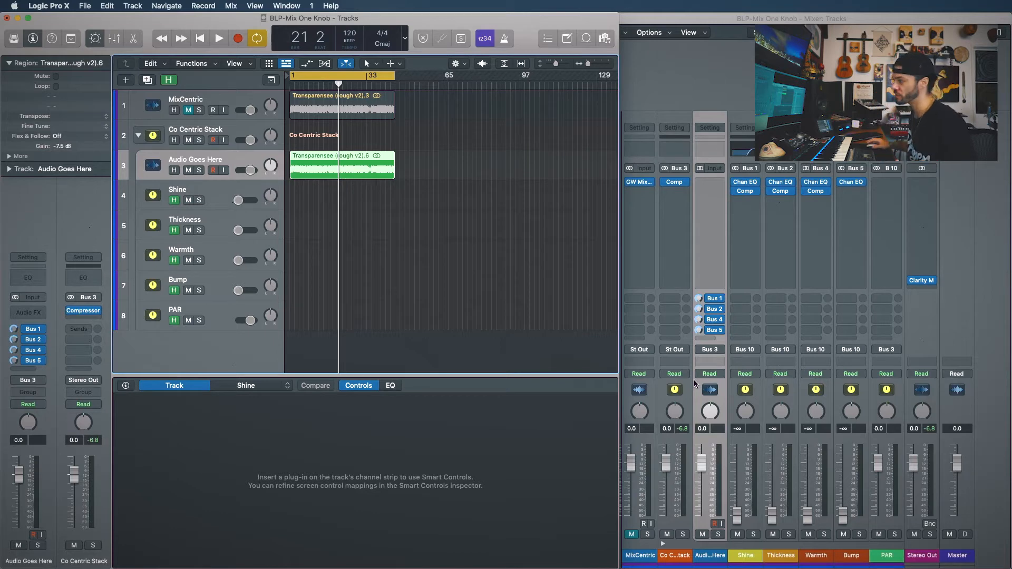
left_click(745, 555)
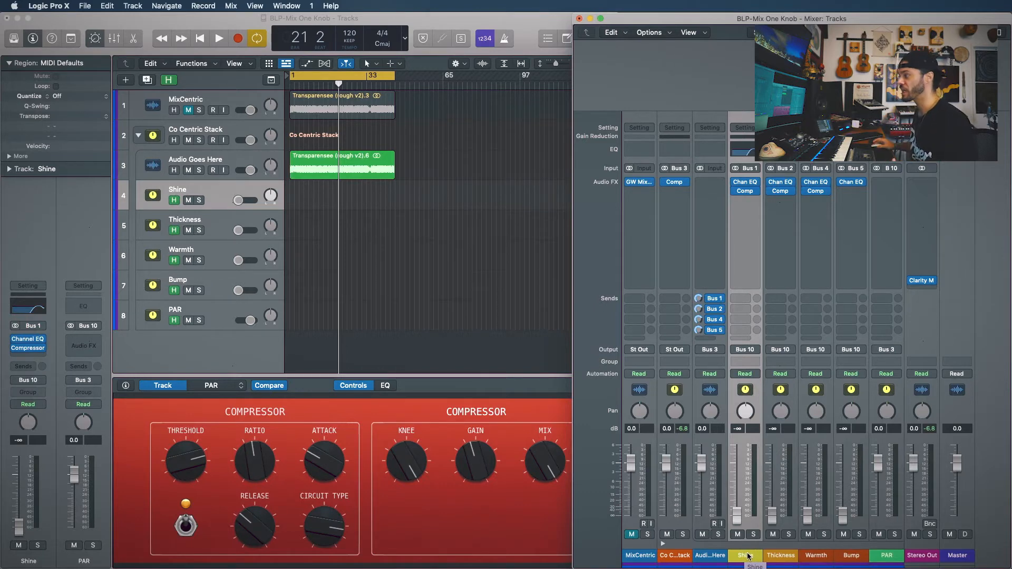
left_click(779, 557)
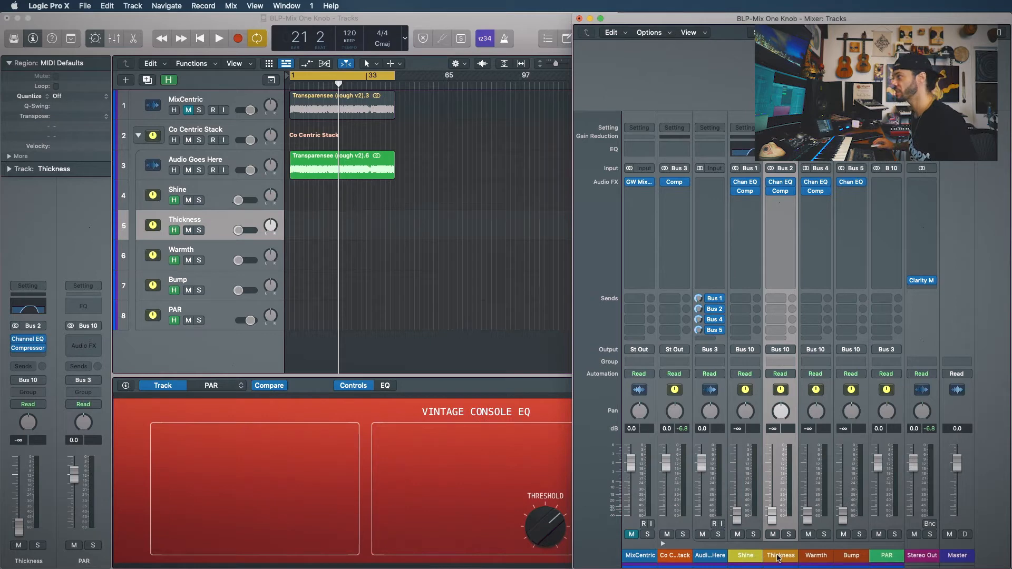
left_click(815, 557)
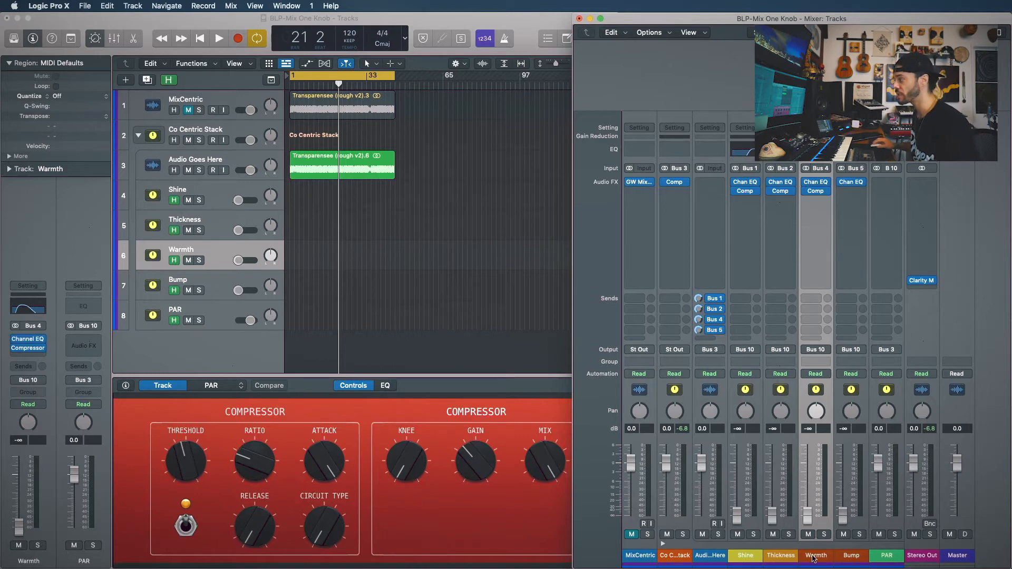
left_click(852, 555)
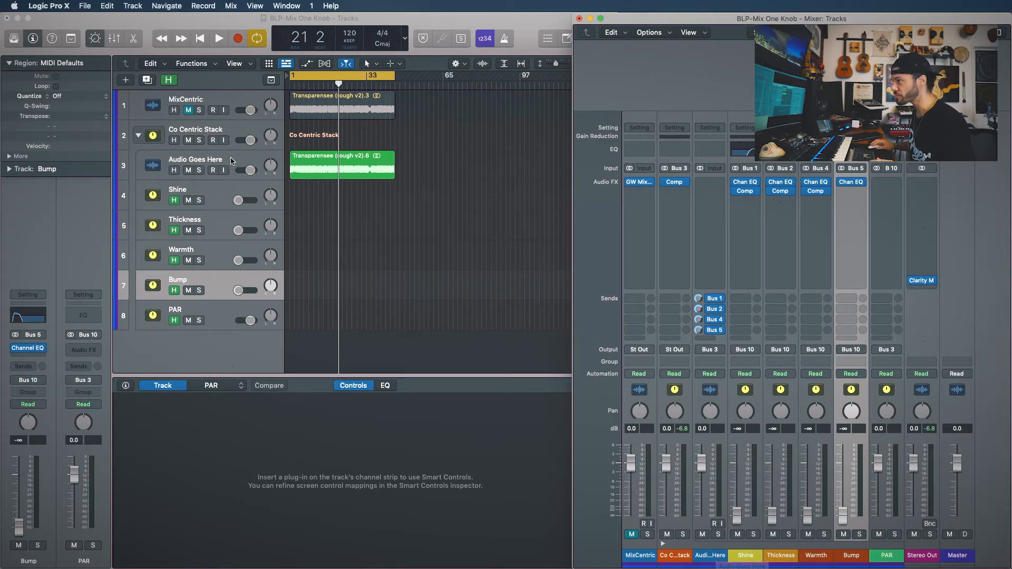
Select the Co Centric Stack and demonstrate Co's Knob by turning it up and back down to minimum
left_click(218, 129)
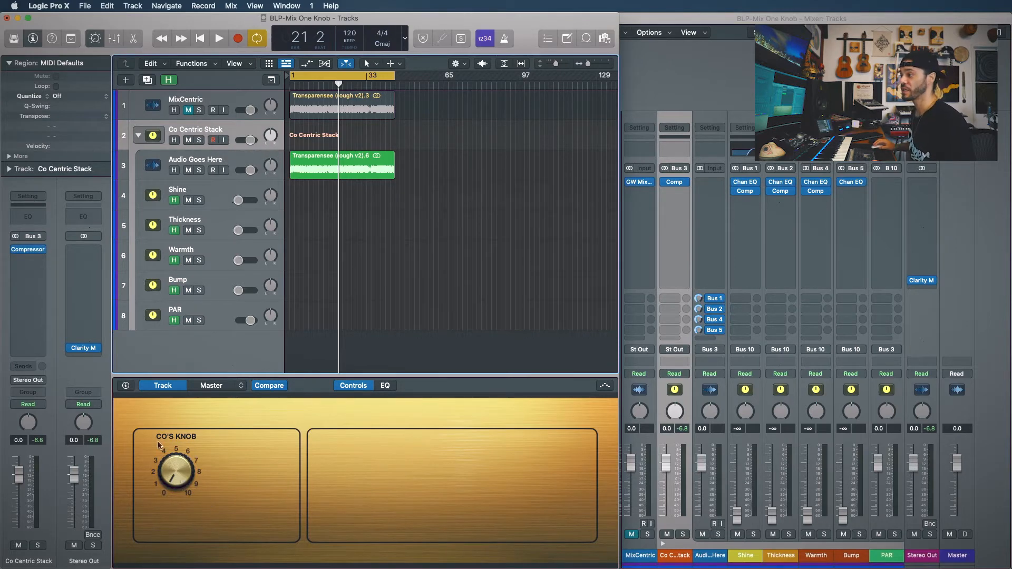
left_click(176, 473)
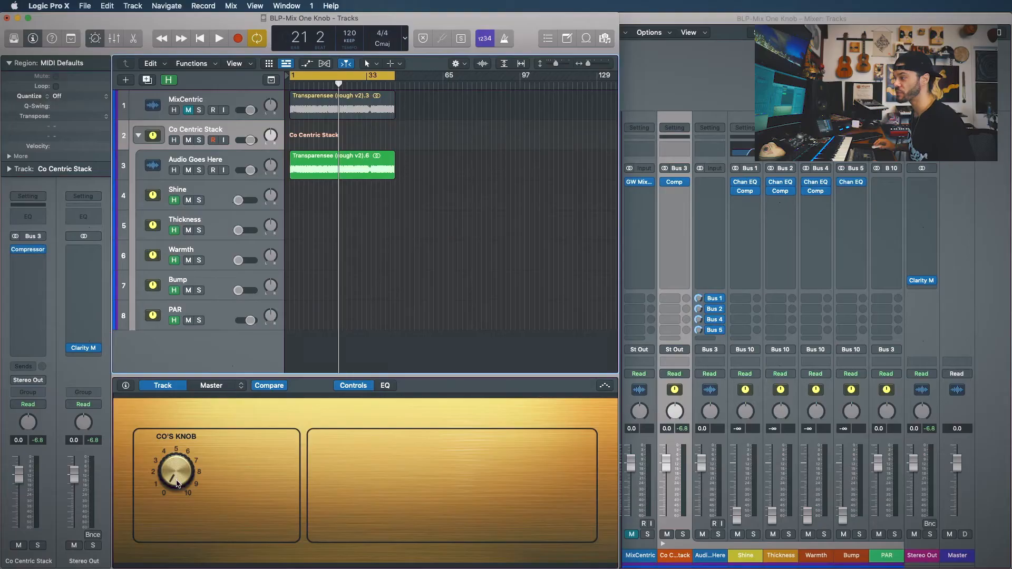
left_click_drag(177, 484, 175, 425)
left_click_drag(181, 476, 181, 387)
left_click_drag(182, 469, 182, 564)
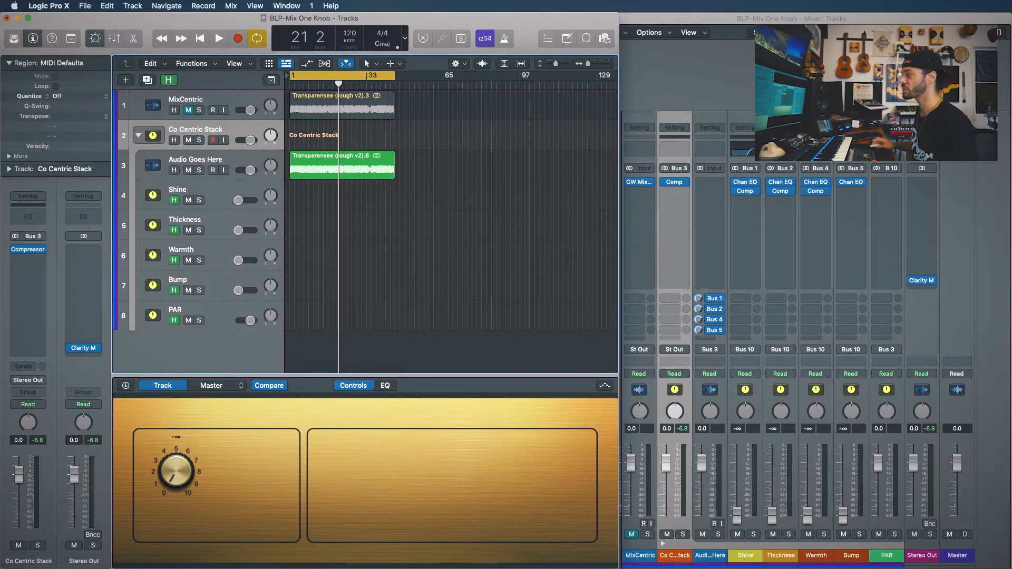
Inspect the PAR channel and the Bus 1 send options on the Audio Goes Here channel, leaving the send as is
left_click(890, 558)
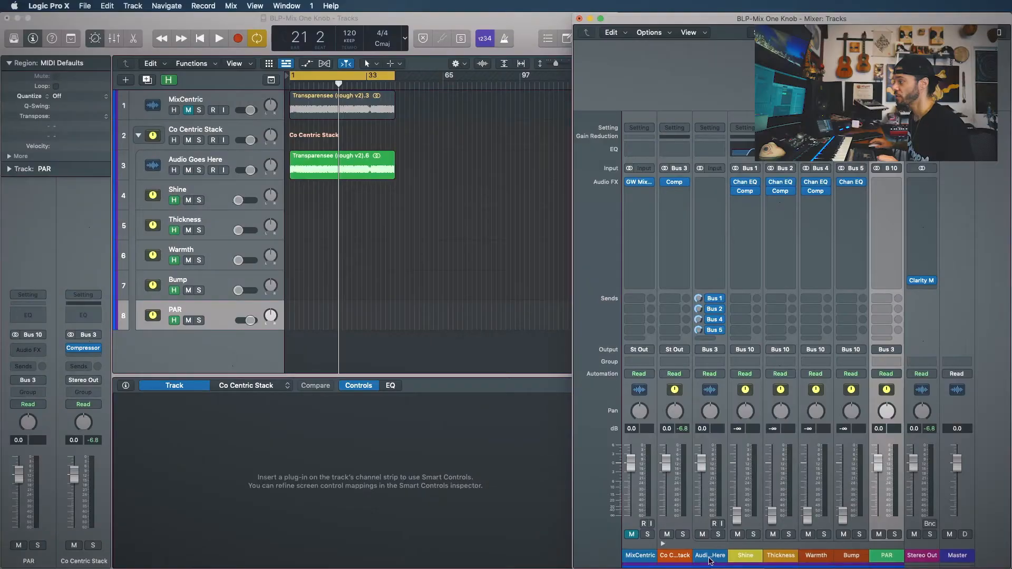
left_click(714, 557)
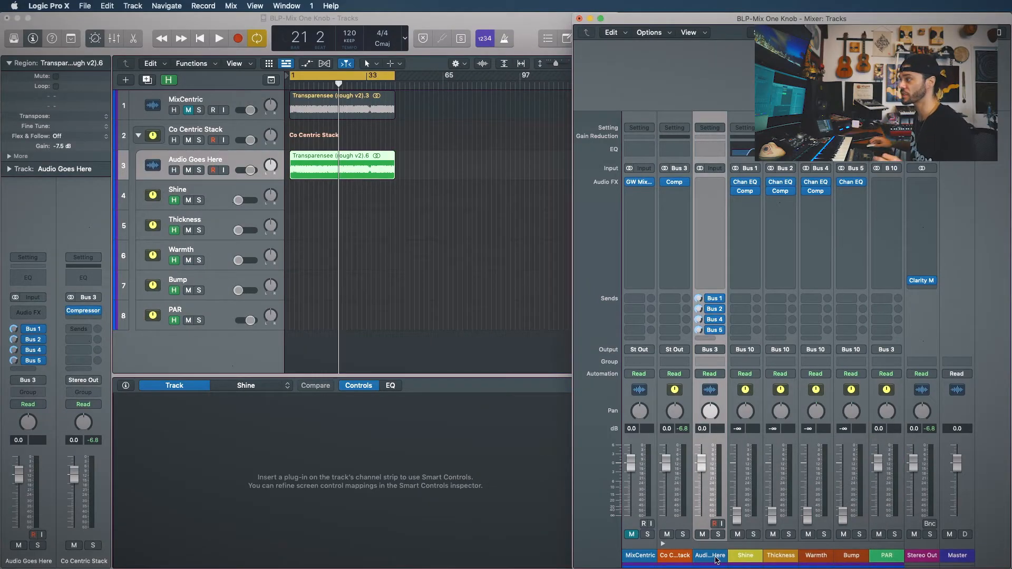
left_click(722, 300)
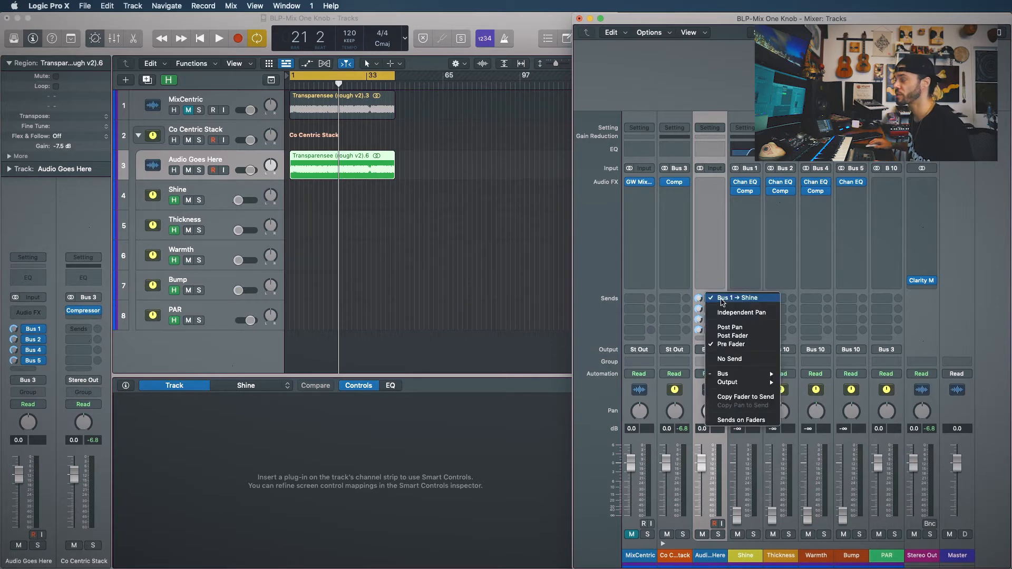
left_click(720, 277)
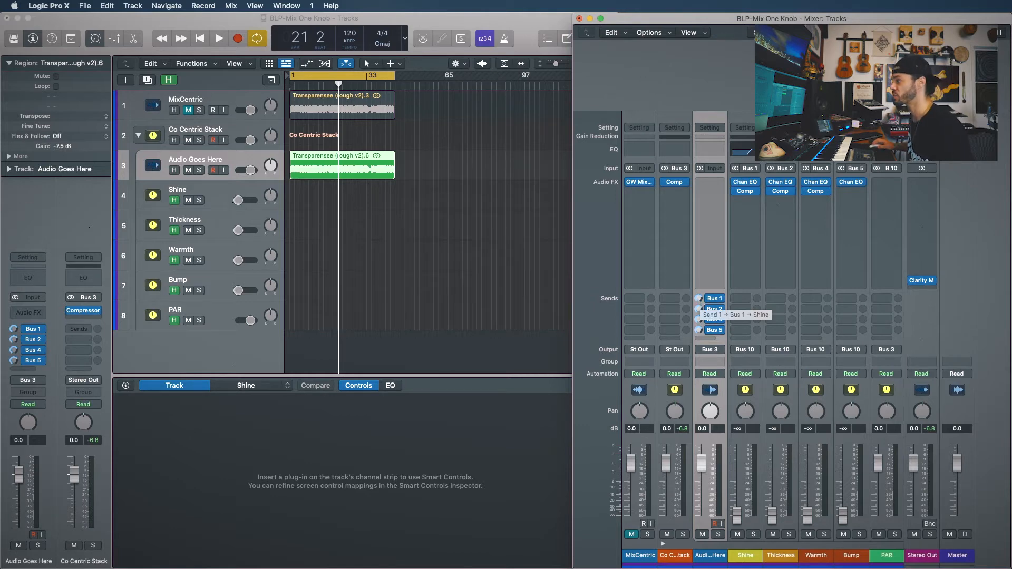
Select the Shine channel and examine its Channel EQ curve, then close the plug-in window
left_click(746, 562)
key("Down")
key("Down")
key("Down")
left_click(760, 558)
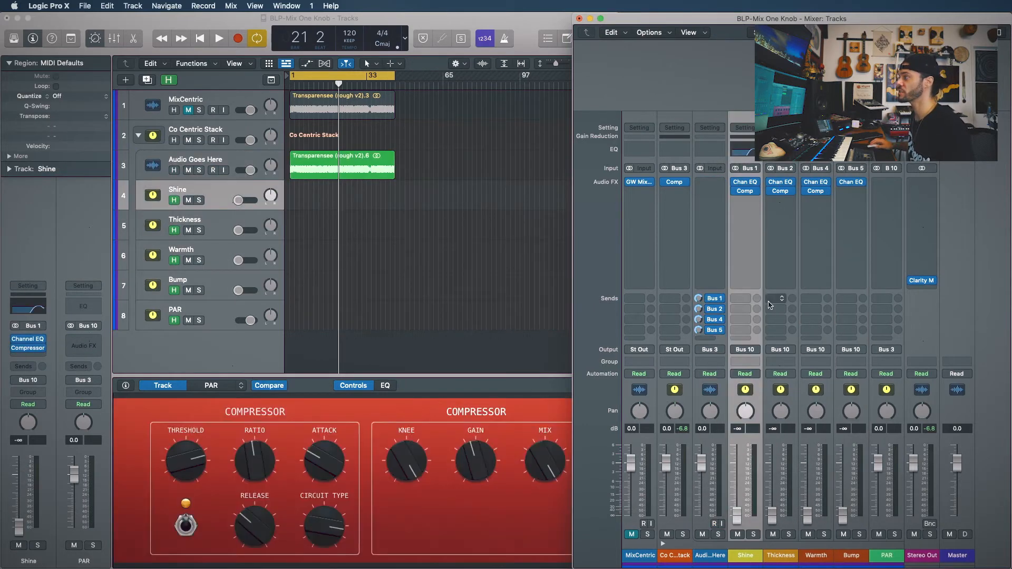
left_click(746, 182)
left_click_drag(957, 158, 562, 119)
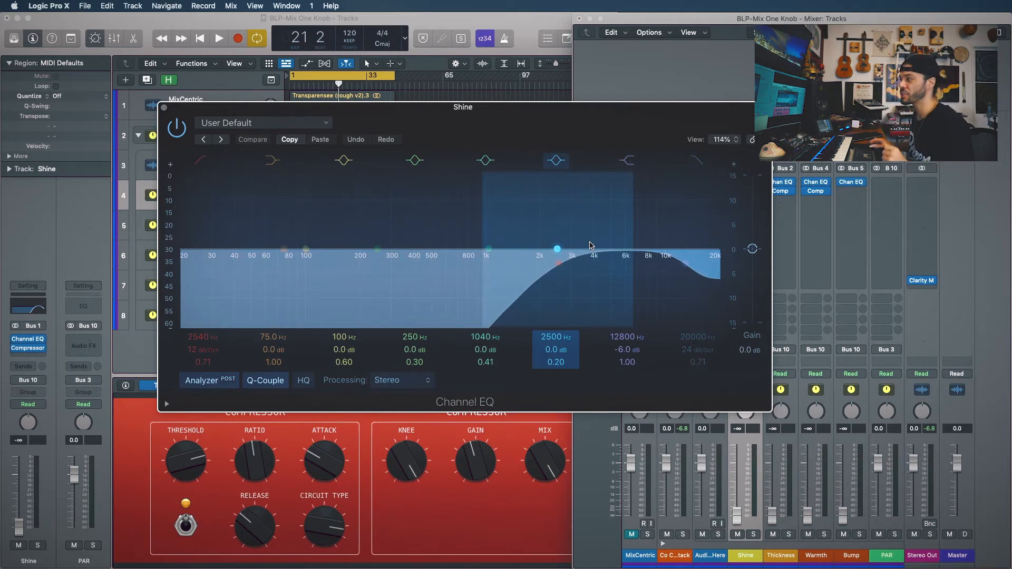
left_click(164, 108)
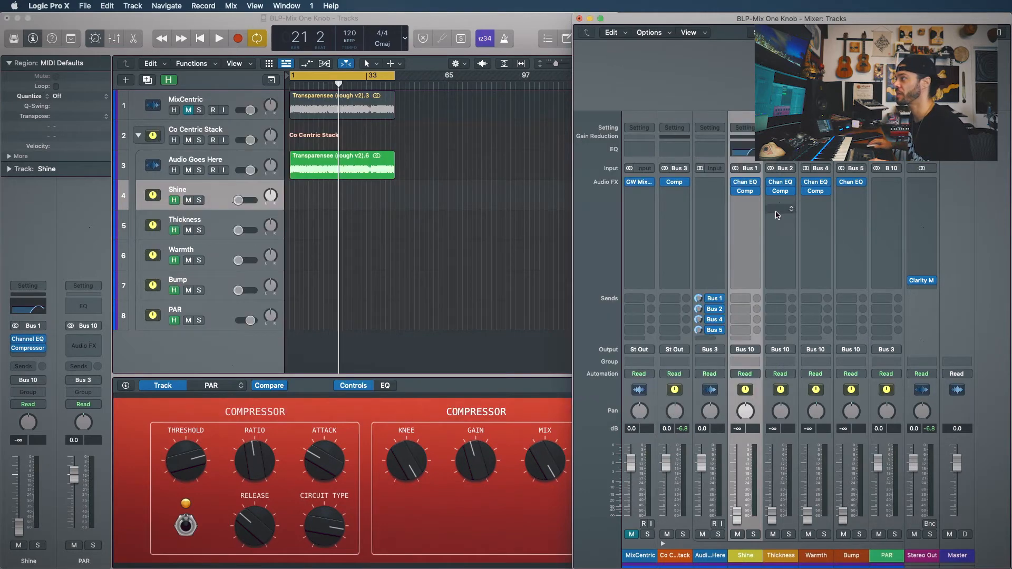
Examine the Channel EQ curve on the Thickness channel and close its plug-in window
mouse_move(781, 185)
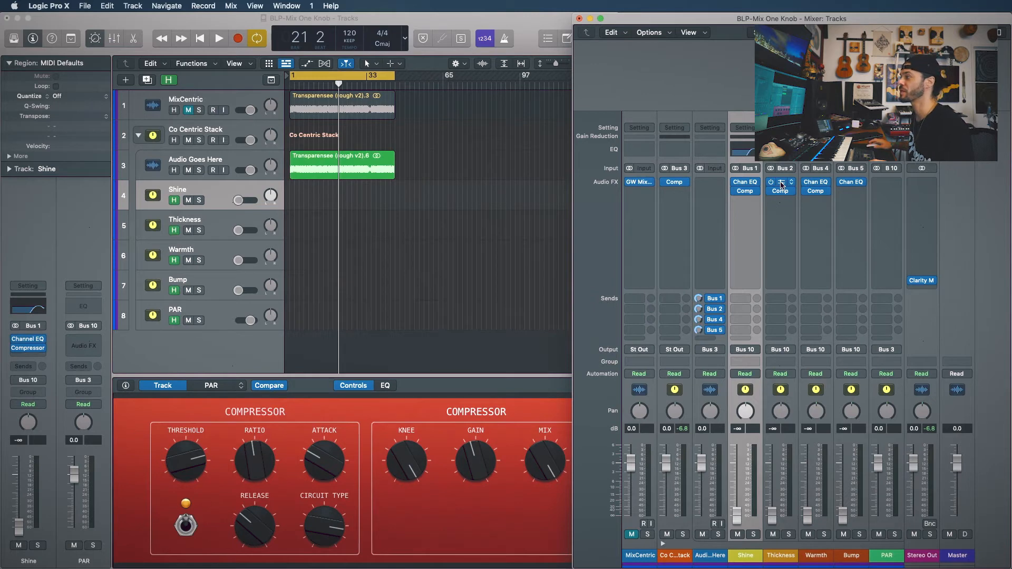
left_click(781, 183)
left_click_drag(905, 160, 630, 131)
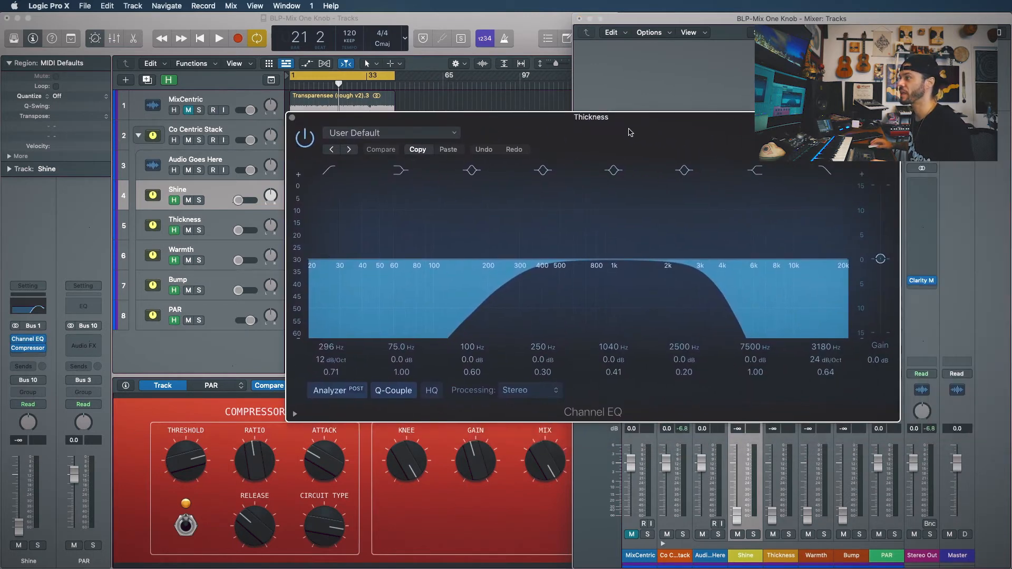
left_click(292, 121)
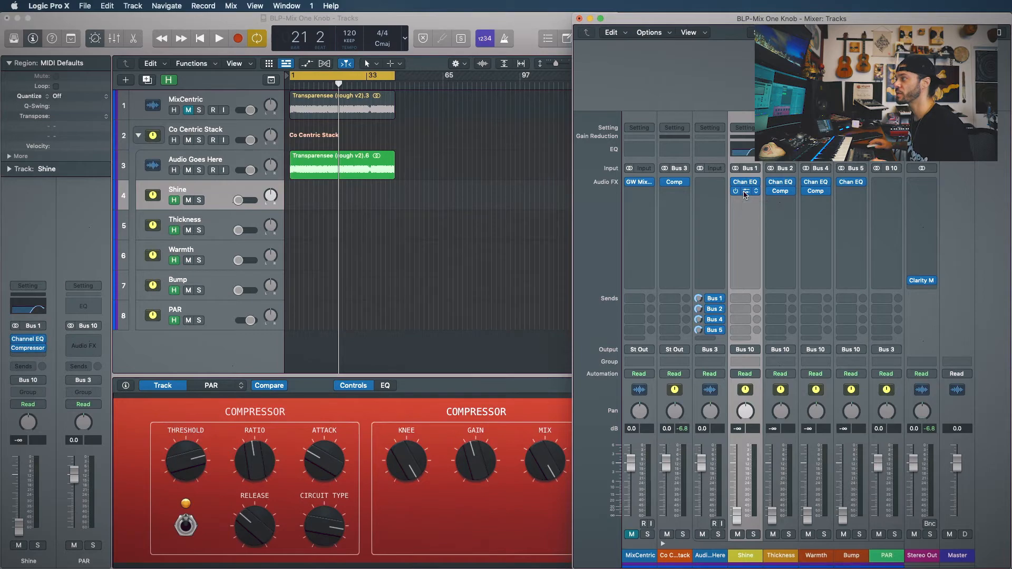
Open the Compressor on the Shine channel, examine its Vintage FET settings and close the plug-in window
left_click(744, 192)
left_click_drag(743, 191, 509, 178)
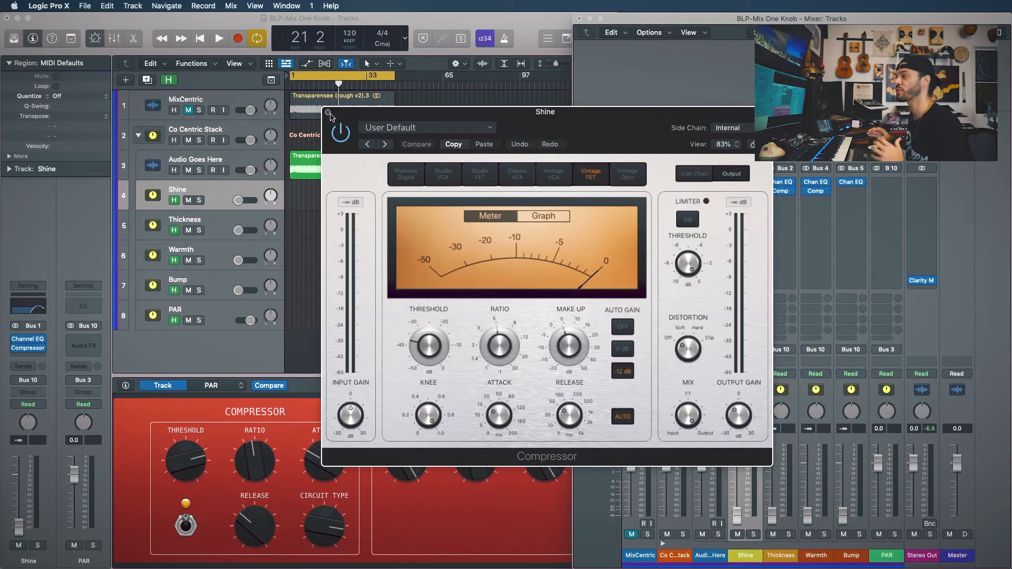
left_click(331, 113)
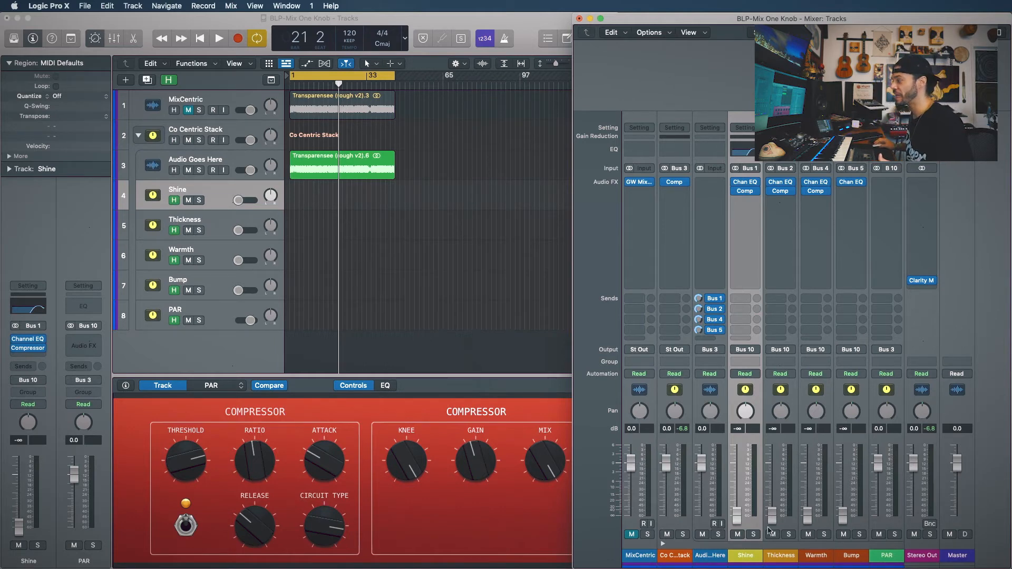
Trace the parallel routing by selecting the Shine through Bump channels as a group, the Audio Goes Here channel and the PAR channel
left_click_drag(746, 559, 843, 558)
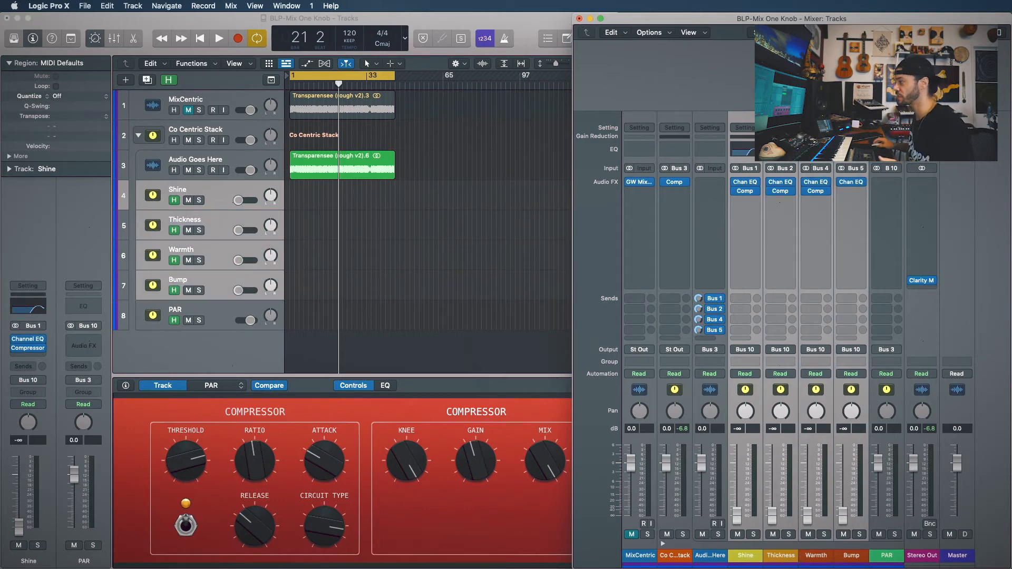
left_click(886, 554)
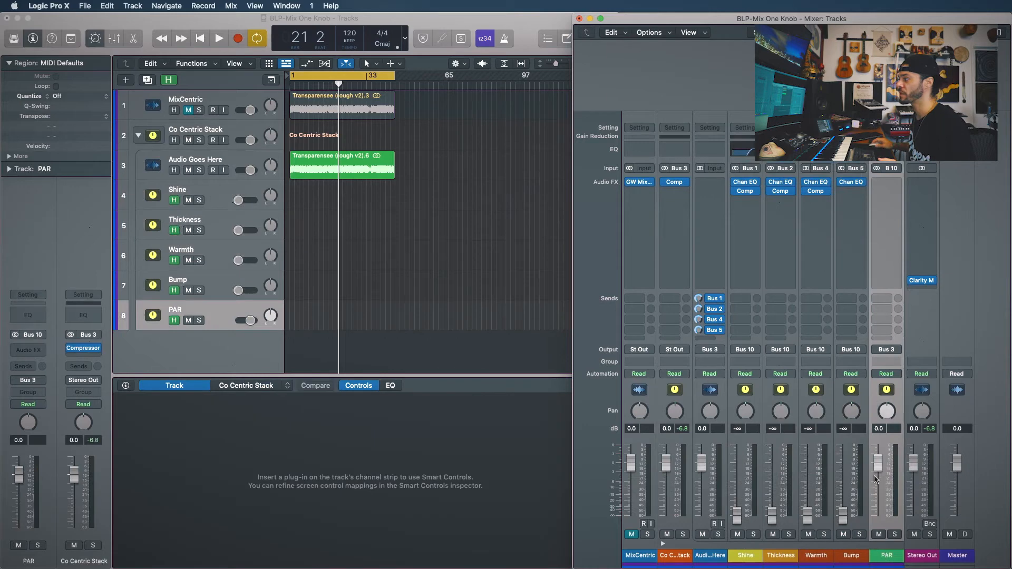
left_click(745, 556)
left_click(851, 555, "shift")
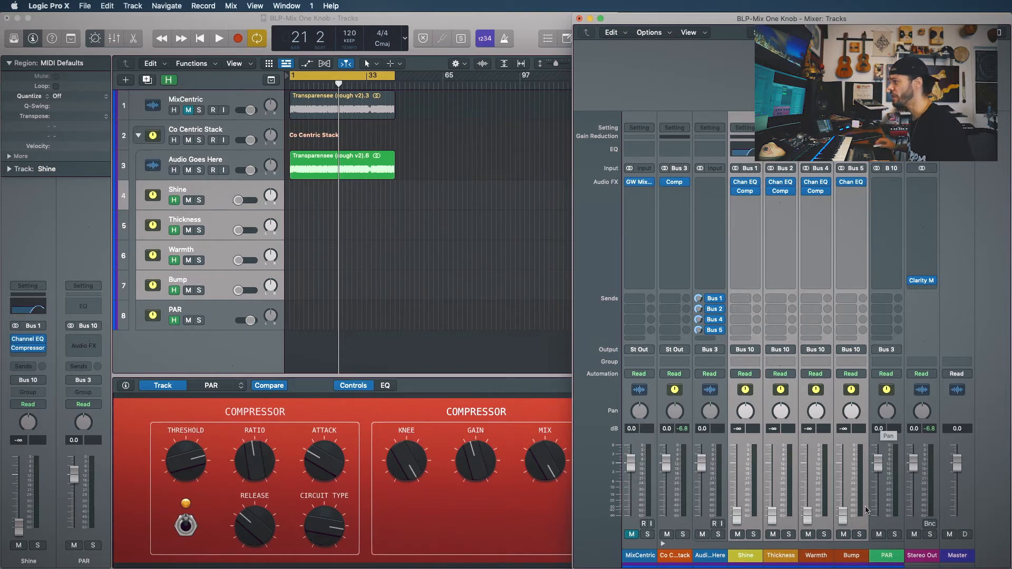
left_click(715, 556)
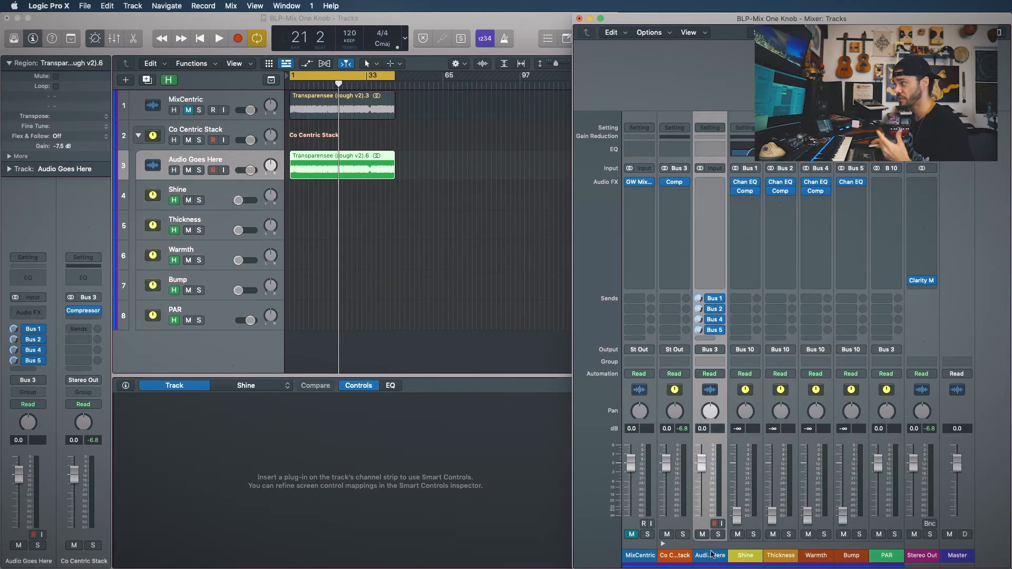
left_click(889, 556)
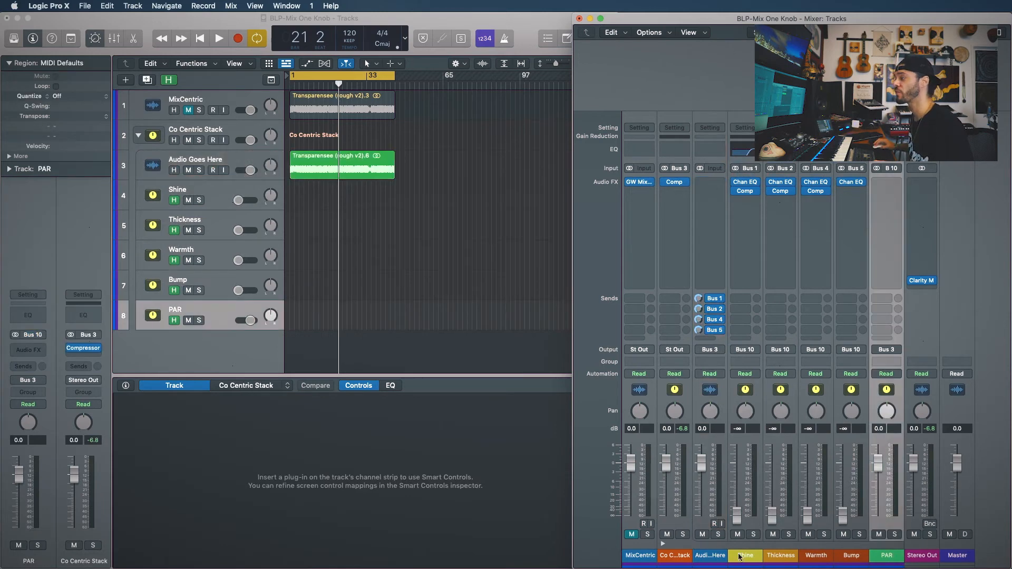
Select the Co Centric Stack track and open the Compressor on its channel to examine the limiter settings
left_click(251, 128)
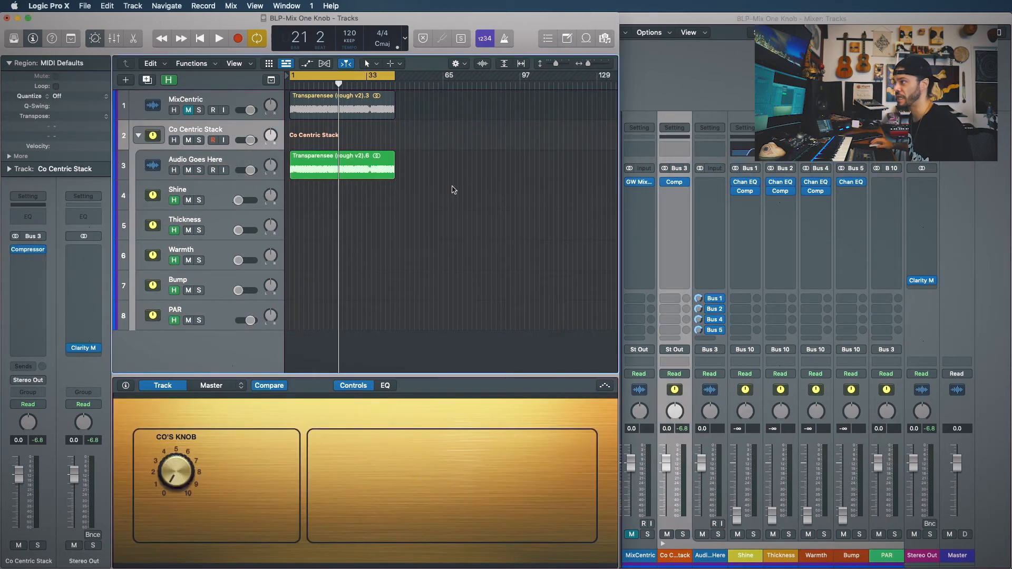
left_click(678, 183)
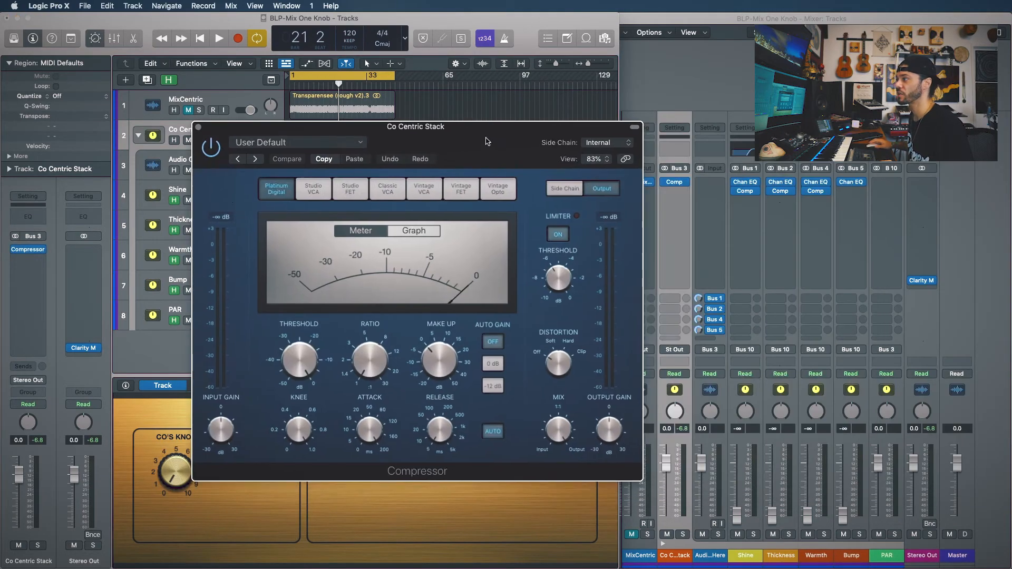